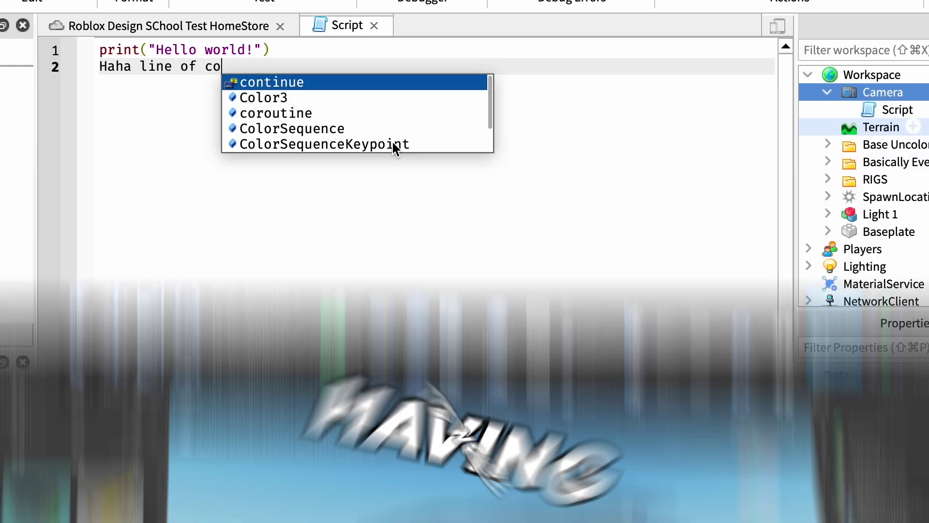
# Step: Complete the script's second line so it reads "Haha line of code lol"
pyautogui.write('de lo')
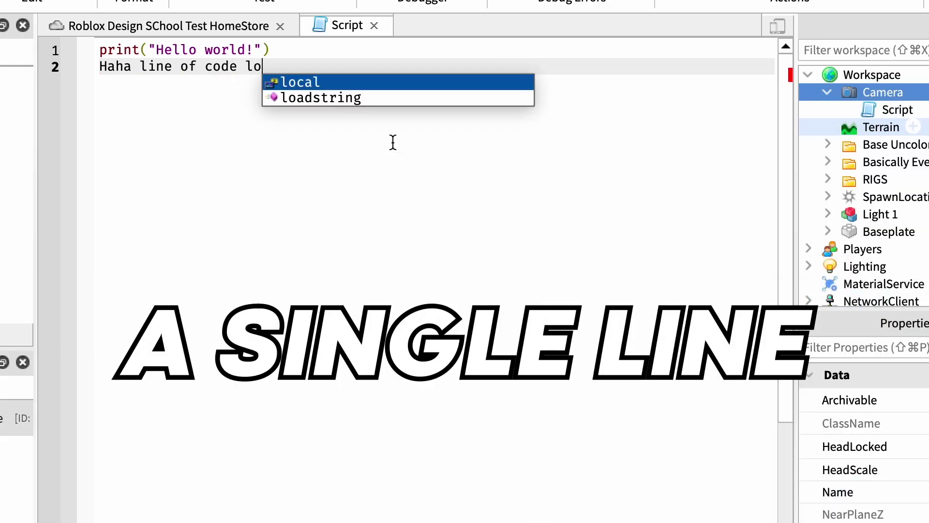
pyautogui.write('l')
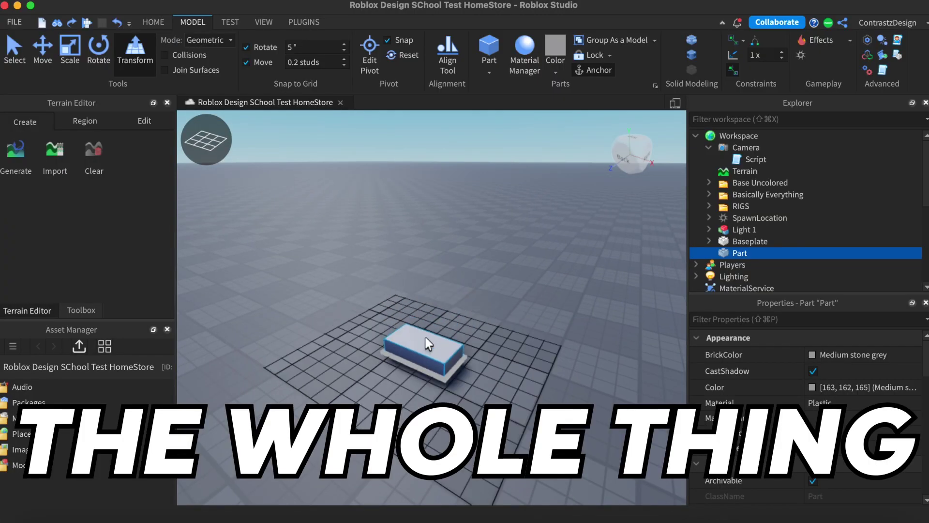
# Step: Stretch the new part on the baseplate to about 15 studs long and 0.8 studs wide
pyautogui.moveTo(425, 336); pyautogui.dragTo(498, 277)
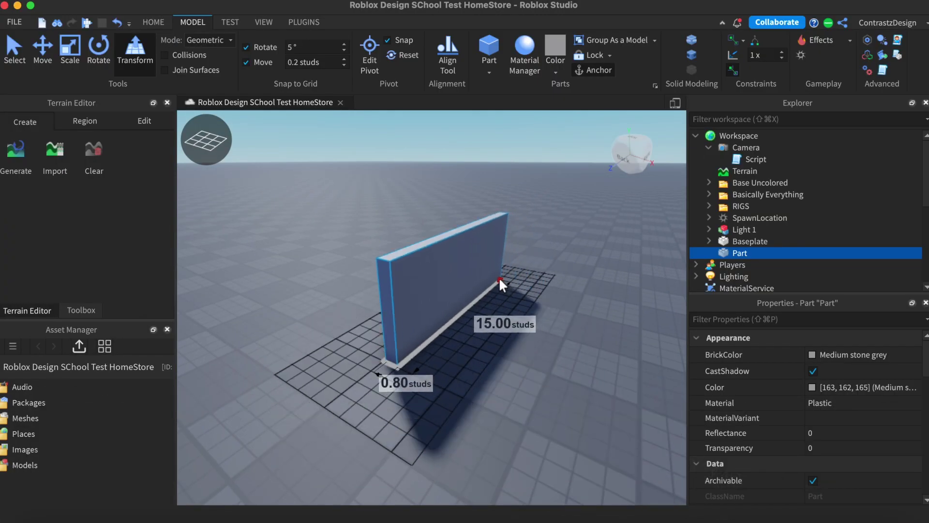
pyautogui.scroll(-5, 388, 307)
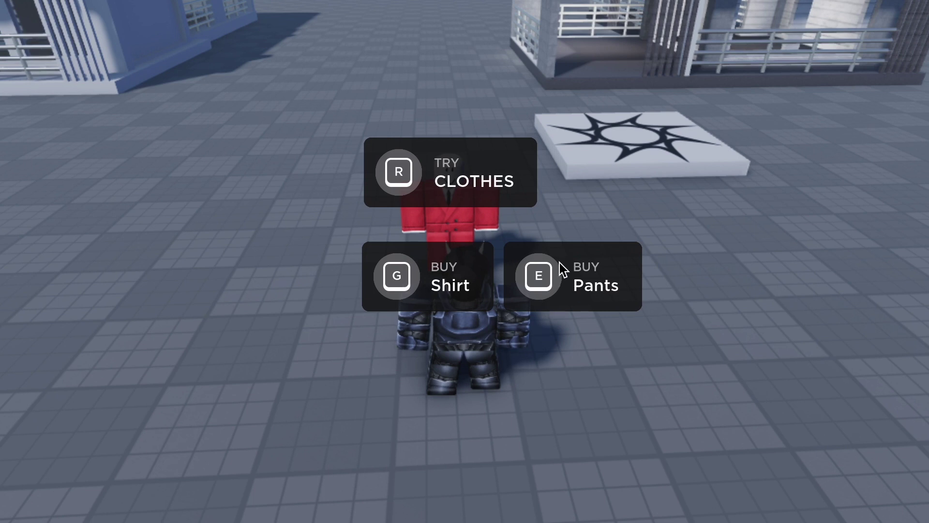
# Step: Test the mannequin in the running game by trying on its clothes and triggering the pants and shirt purchase prompts
pyautogui.click(397, 173)
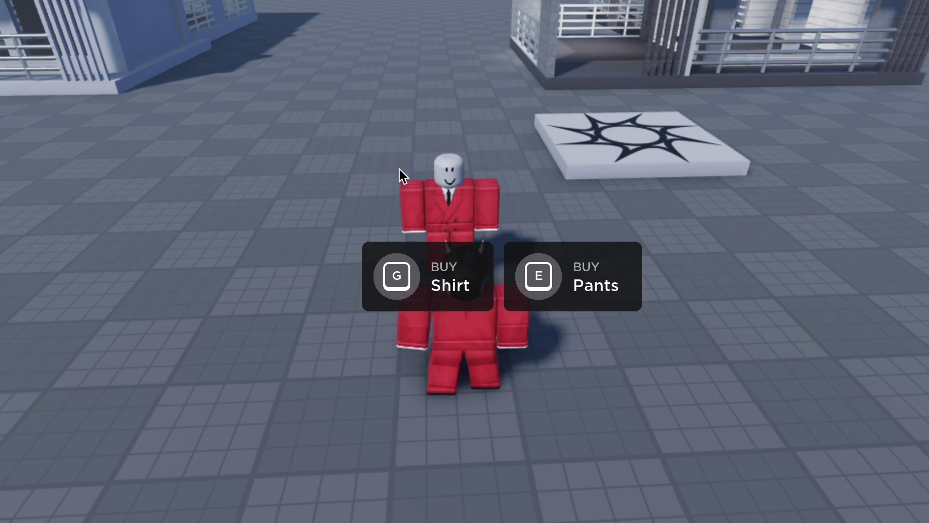
pyautogui.press('s')
pyautogui.press('w')
pyautogui.click(536, 259)
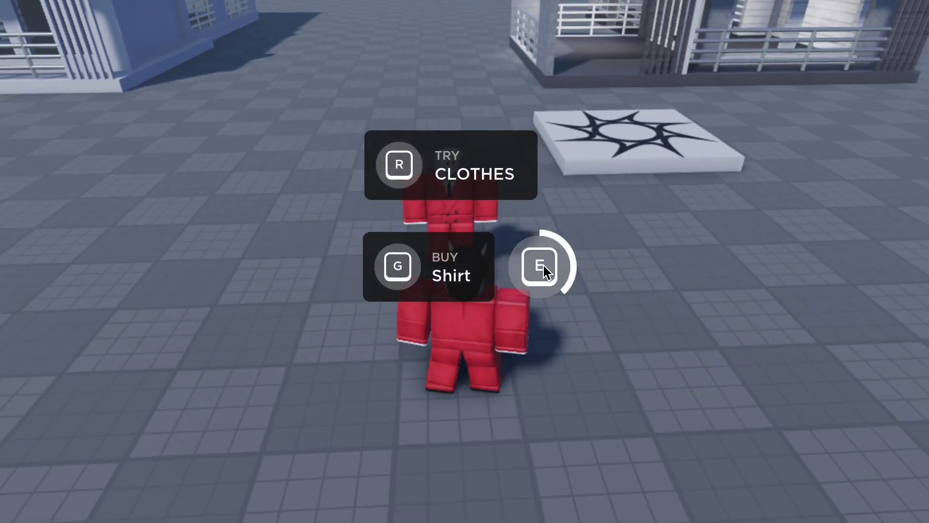
pyautogui.click(410, 269)
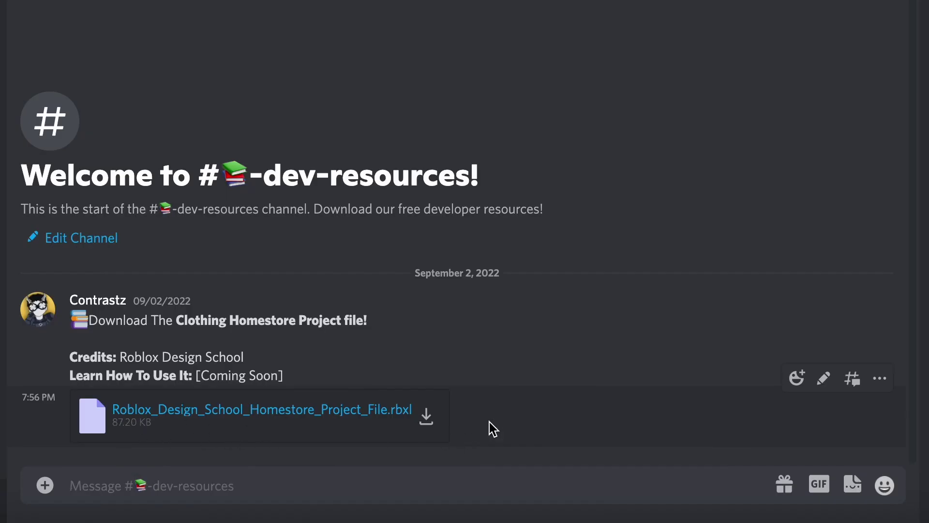
pyautogui.moveTo(270, 334); pyautogui.dragTo(303, 379)
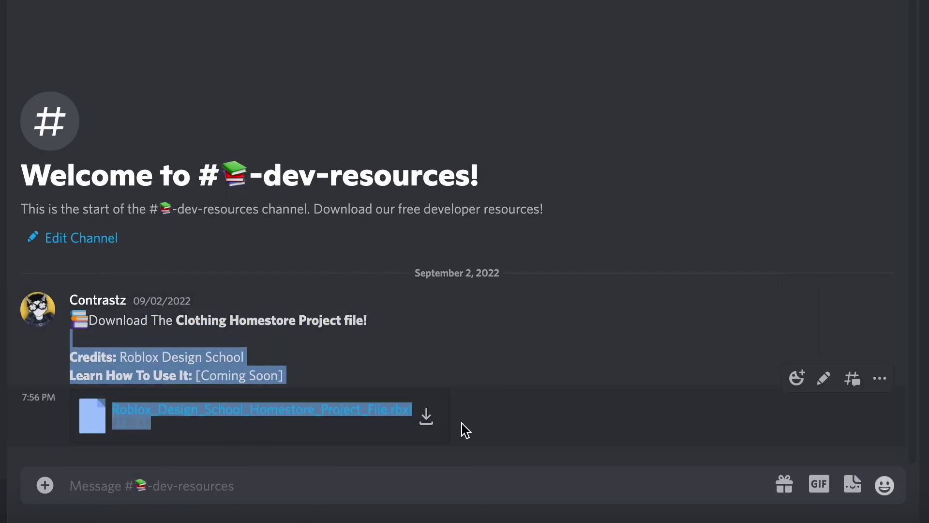
pyautogui.click(532, 367)
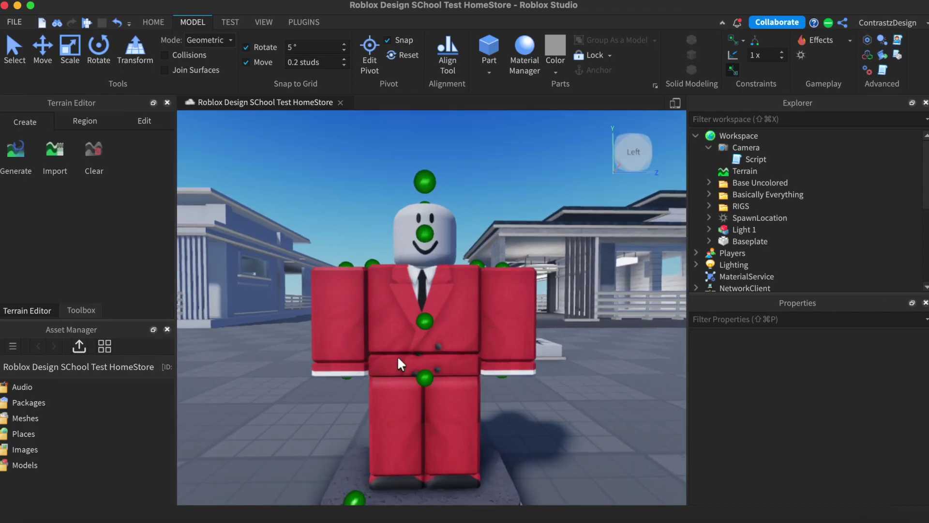
# Step: Examine the red-suited mannequin and walk the view through the surrounding homestore buildings
pyautogui.press('w')
pyautogui.moveTo(469, 257); pyautogui.dragTo(469, 254, button='right')
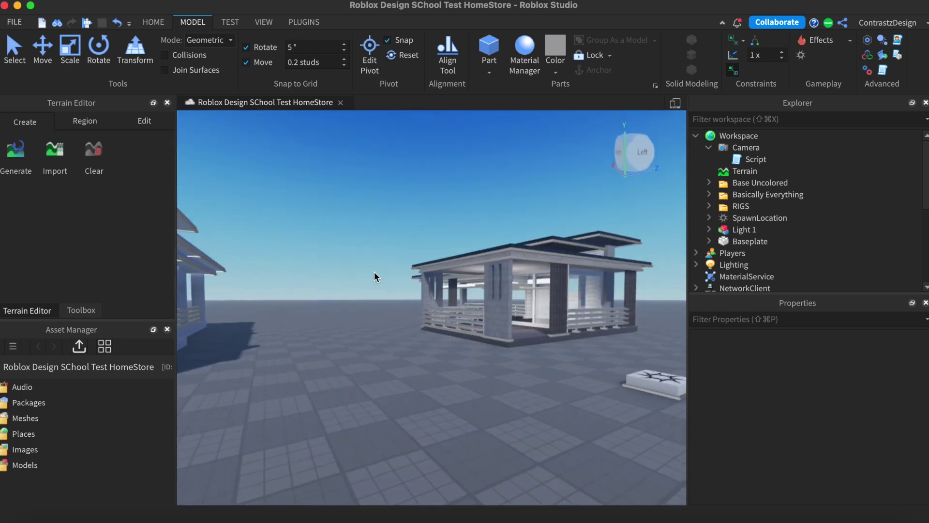
pyautogui.press('s')
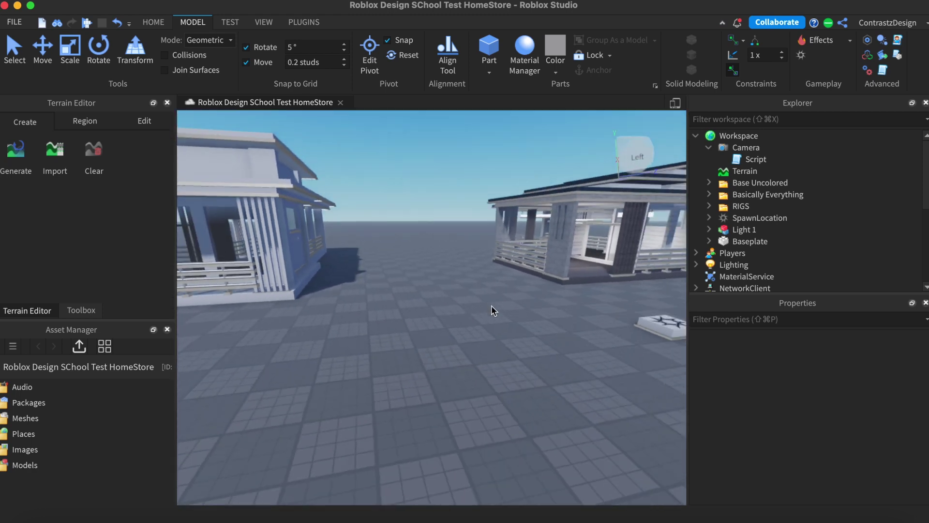
pyautogui.press('w')
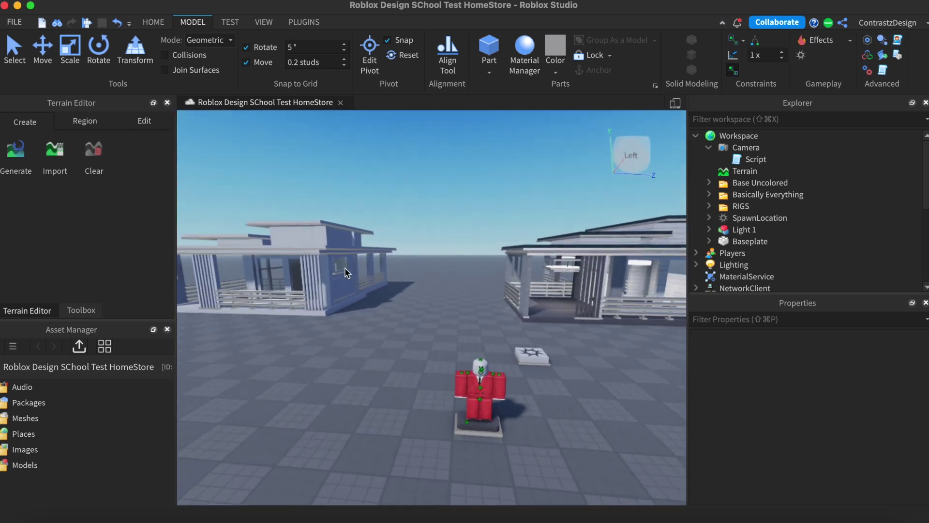
pyautogui.press('w')
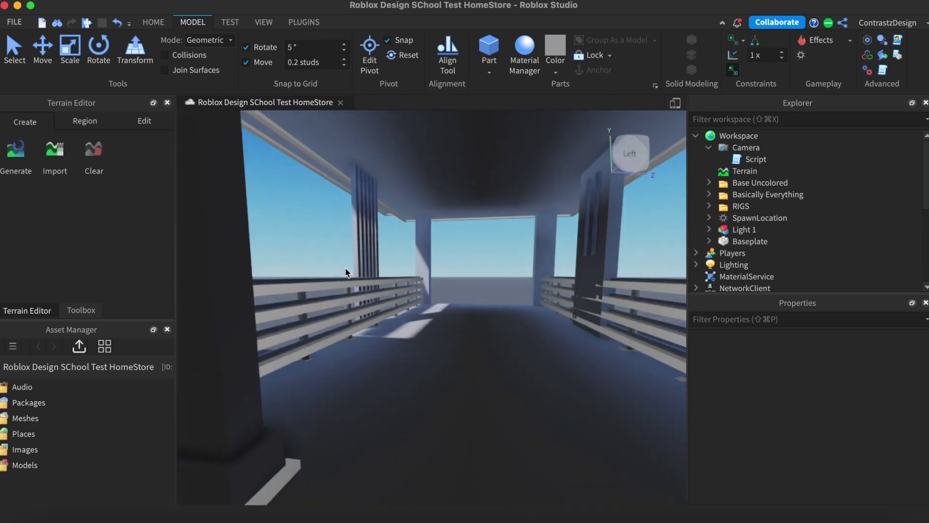
pyautogui.press('w')
pyautogui.moveTo(345, 268); pyautogui.dragTo(346, 269, button='right')
pyautogui.press('w')
pyautogui.press('w')
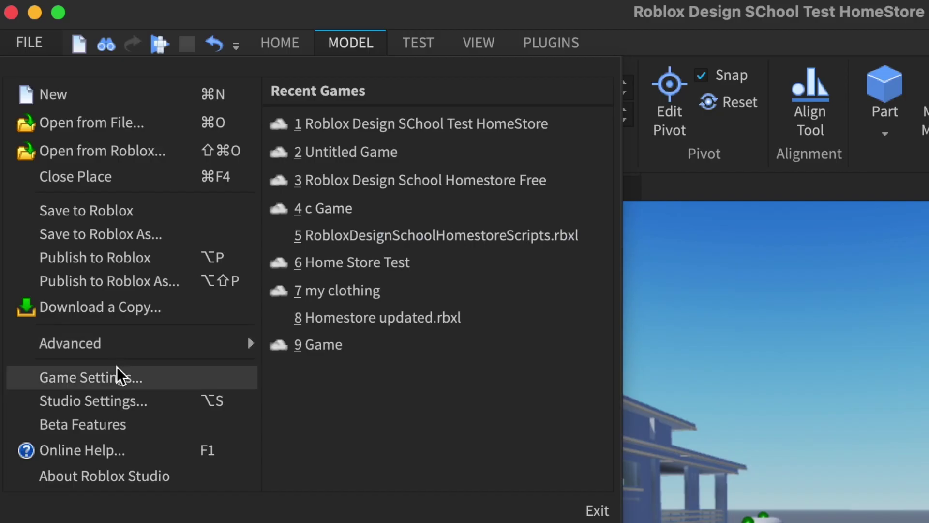
# Step: Enable Allow HTTP Requests in the Security section of the Game Settings and save them
pyautogui.click(66, 208)
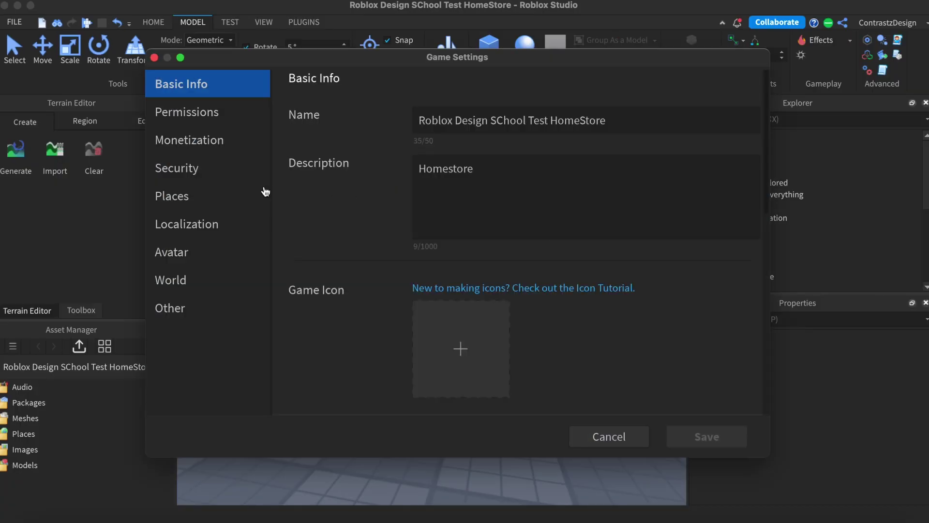
pyautogui.click(222, 180)
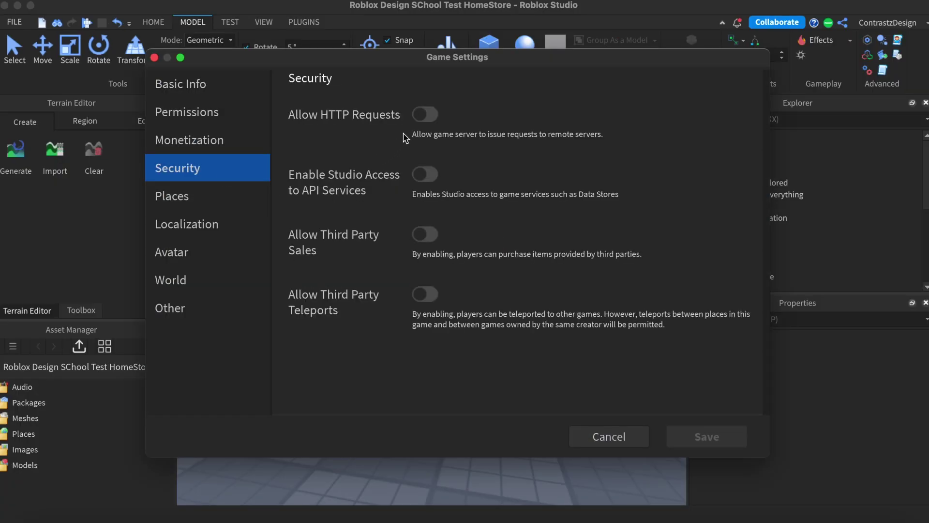
pyautogui.click(436, 147)
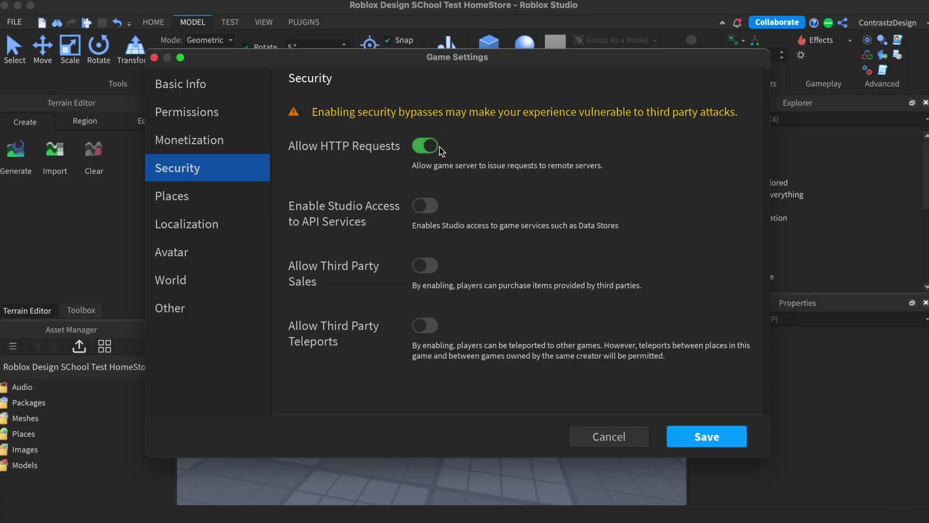
pyautogui.click(716, 438)
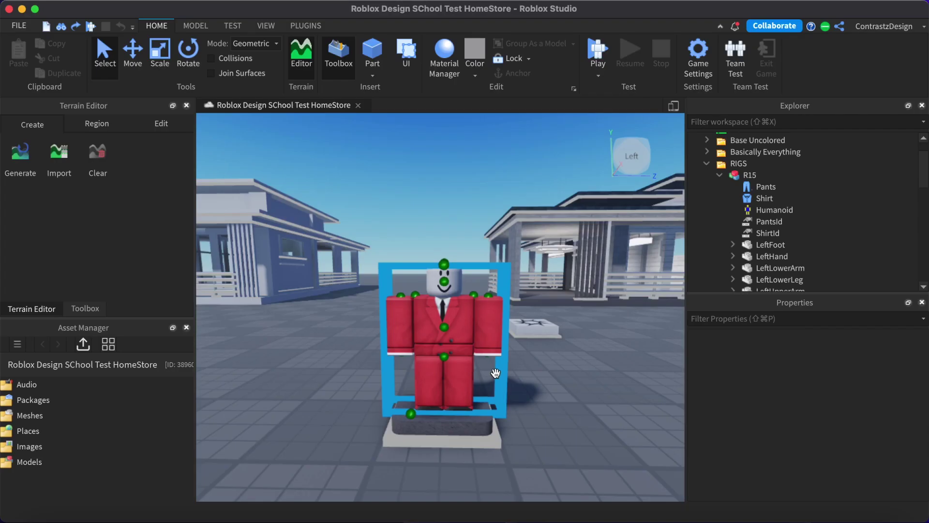
# Step: Switch to the browser, compare the track suit pants and shirt pages, and copy the catalog URL of the Tack Suit Squid Game shirt
pyautogui.click(542, 398)
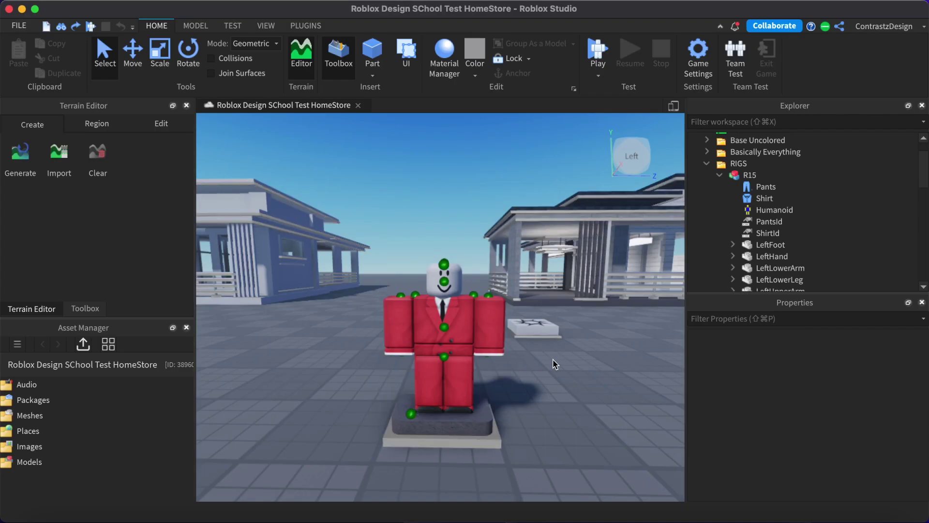
pyautogui.hotkey('ctrl', 'Right')
pyautogui.click(102, 16)
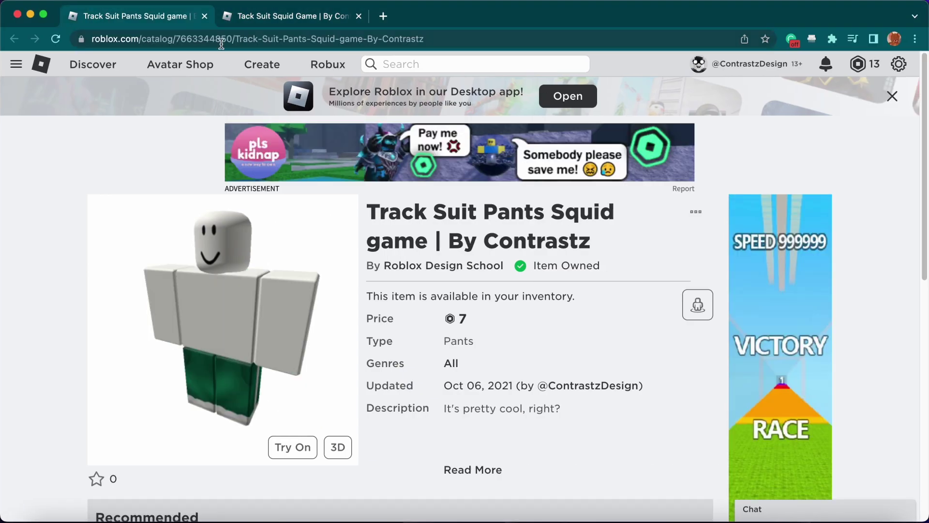
pyautogui.click(241, 24)
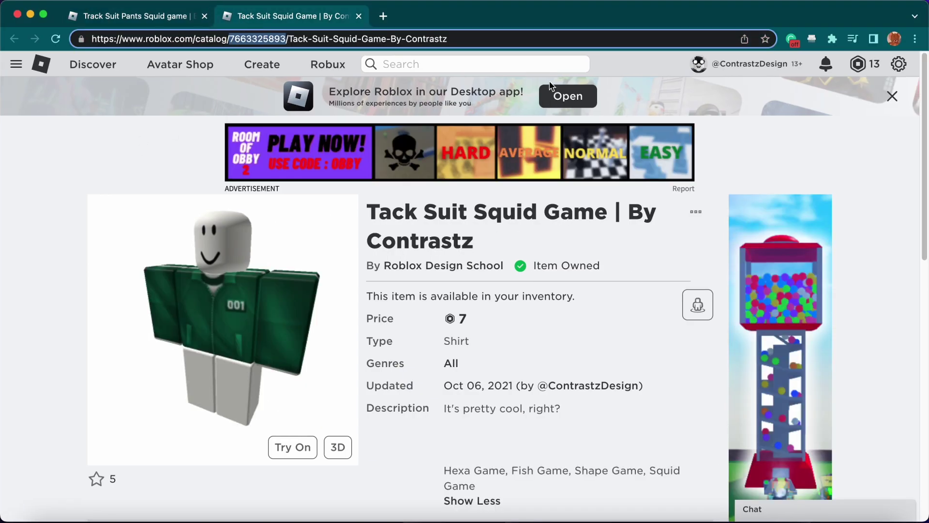
pyautogui.click(138, 154)
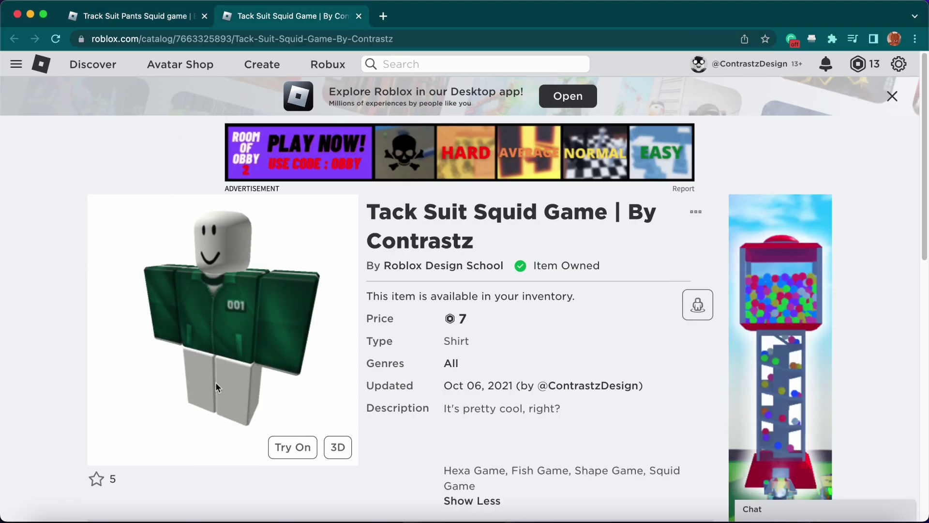
pyautogui.click(150, 22)
pyautogui.click(257, 23)
pyautogui.click(422, 41)
pyautogui.rightClick(378, 41)
pyautogui.click(395, 126)
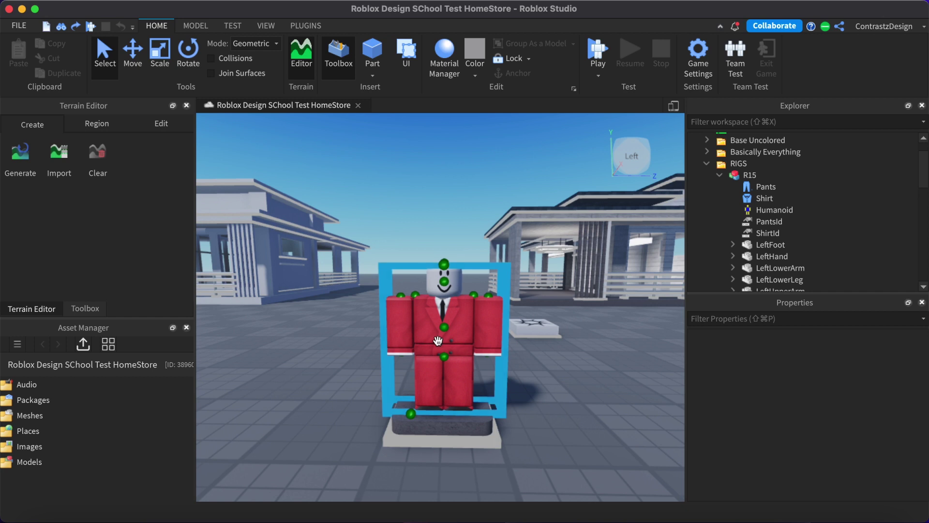
# Step: In Roblox Studio, set the ShirtTemplate of the R15 rig's Shirt to the copied shirt catalog URL
pyautogui.click(497, 332)
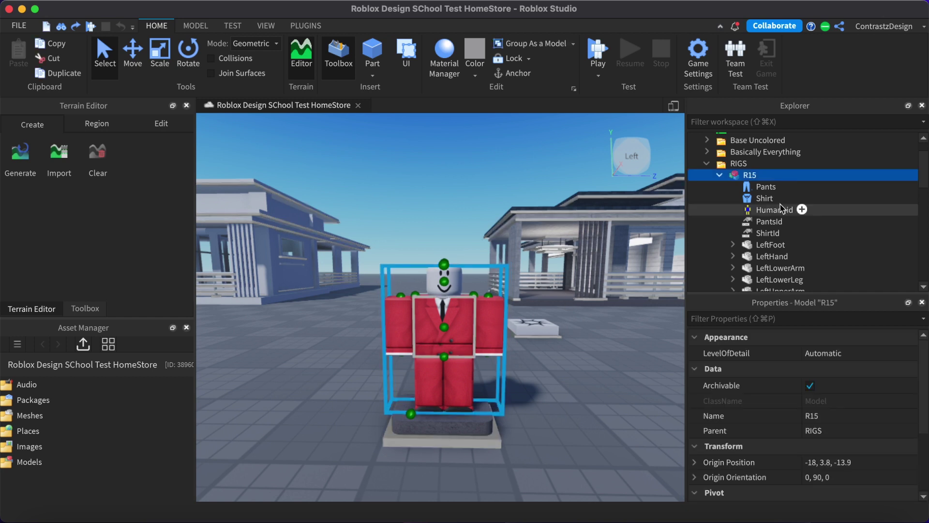
pyautogui.click(761, 199)
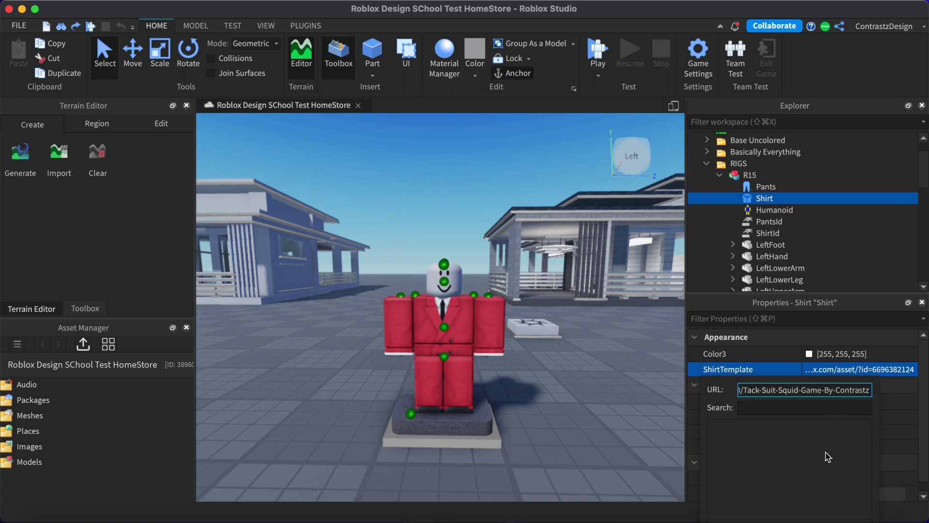
pyautogui.press('Return')
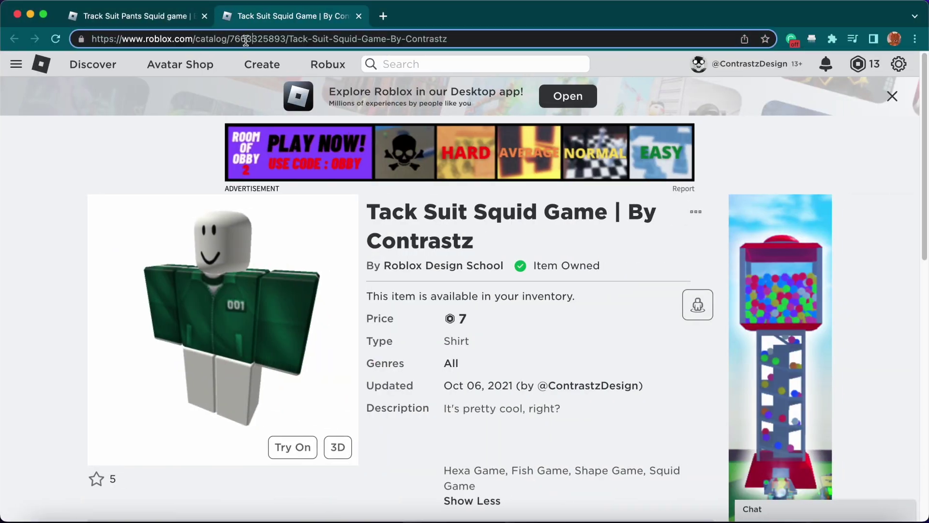
pyautogui.doubleClick(246, 39)
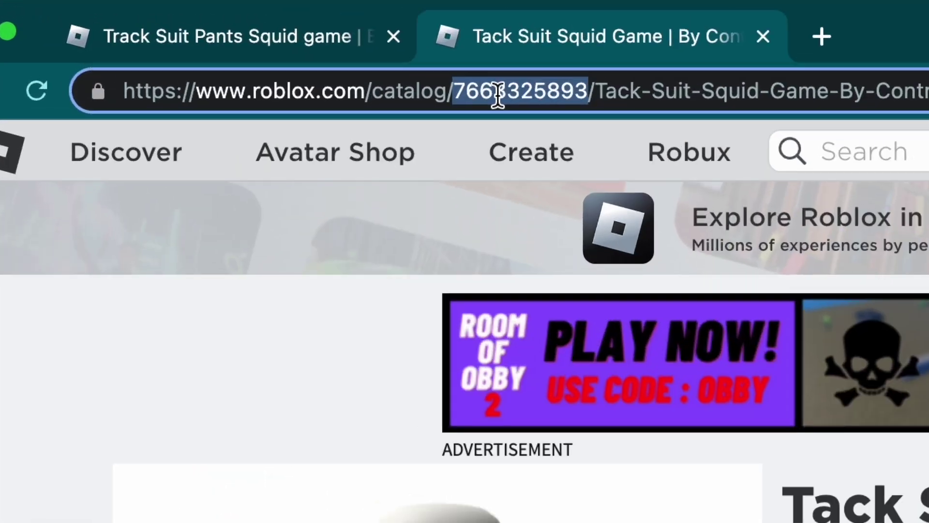
pyautogui.rightClick(250, 38)
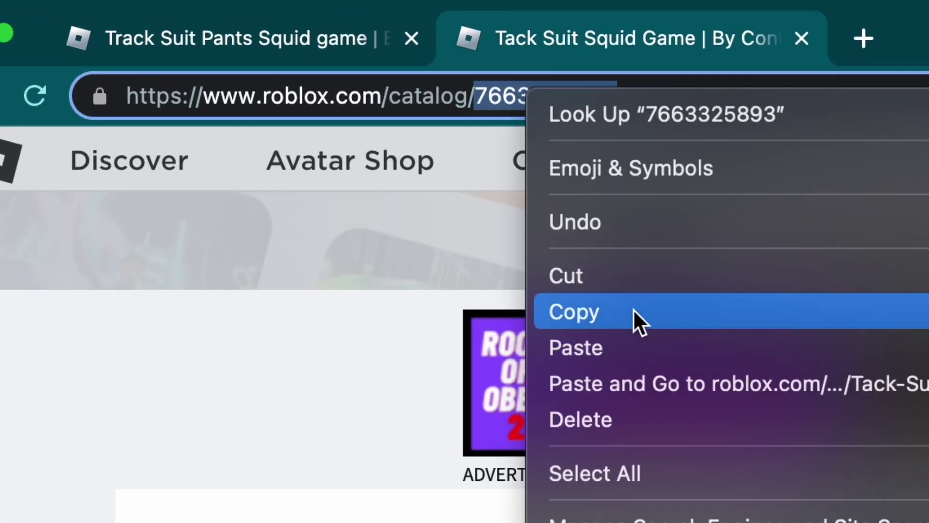
pyautogui.click(633, 311)
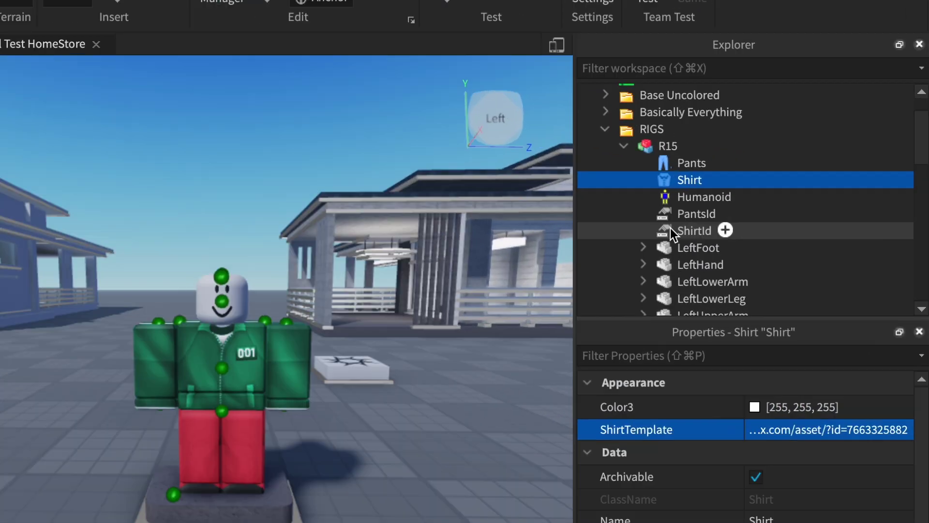
pyautogui.click(753, 234)
pyautogui.click(709, 252)
pyautogui.rightClick(708, 250)
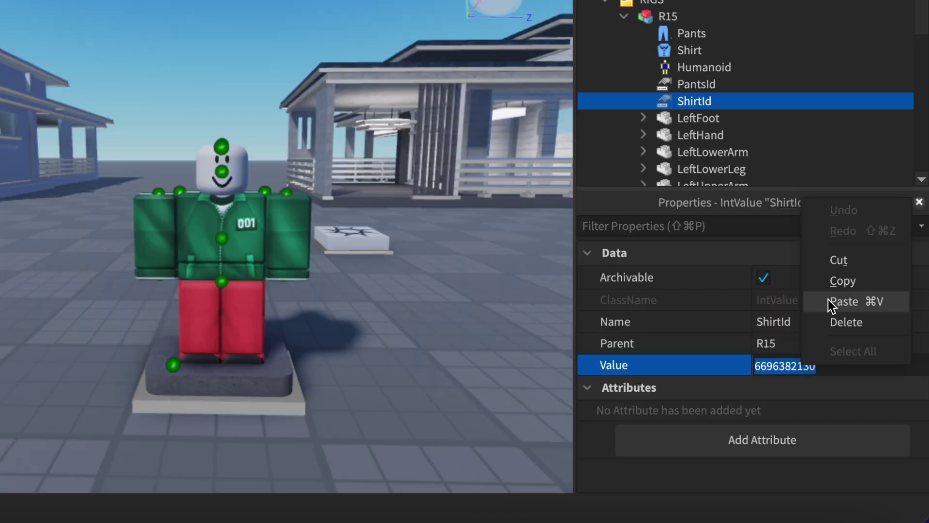
pyautogui.click(765, 141)
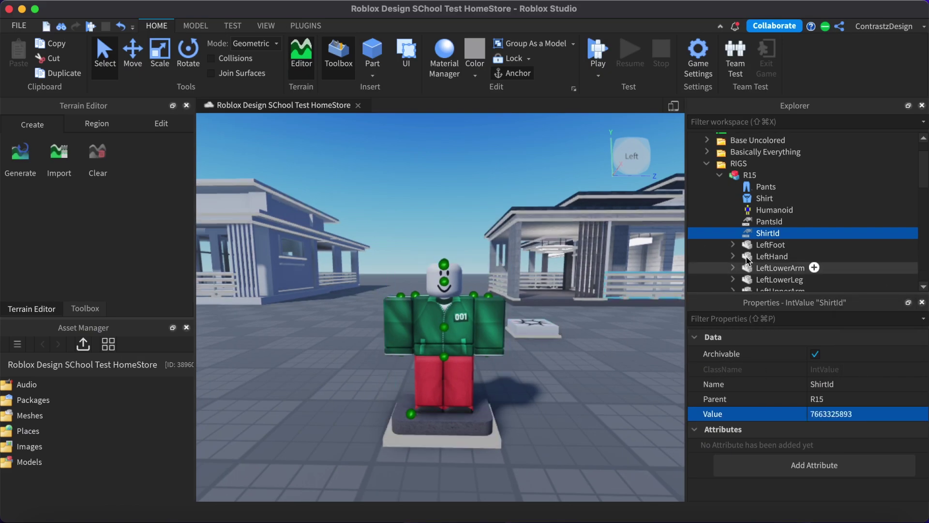
# Step: Copy the Track Suit Pants catalog URL from the browser and set it as the PantsTemplate of the R15 rig's Pants
pyautogui.click(766, 187)
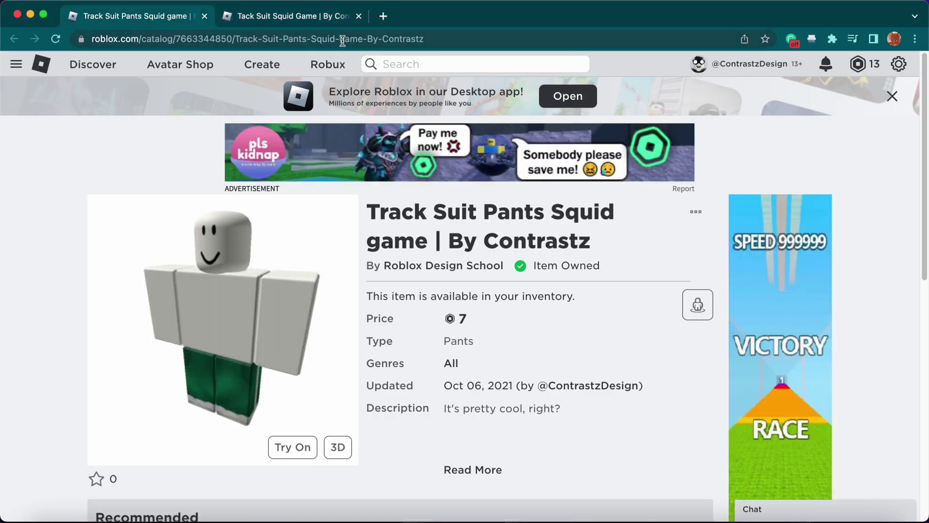
pyautogui.rightClick(420, 36)
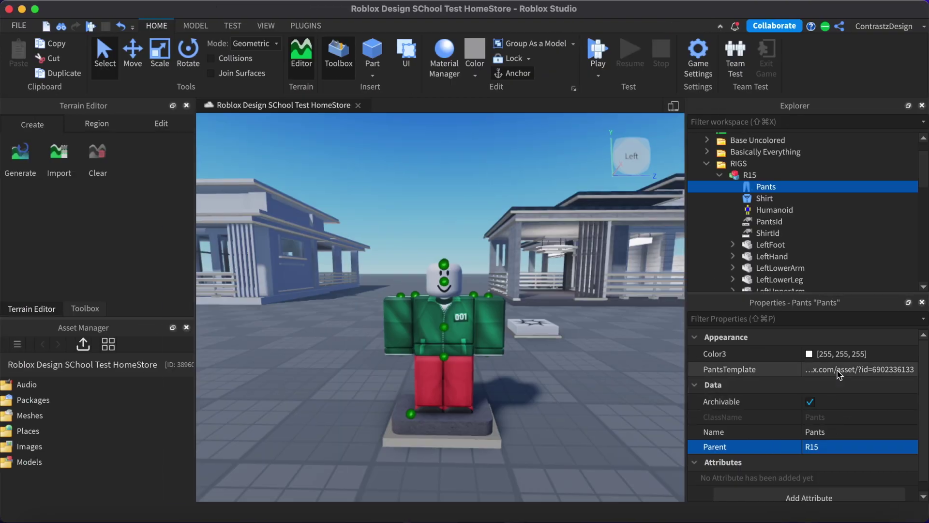
pyautogui.click(840, 371)
pyautogui.rightClick(842, 390)
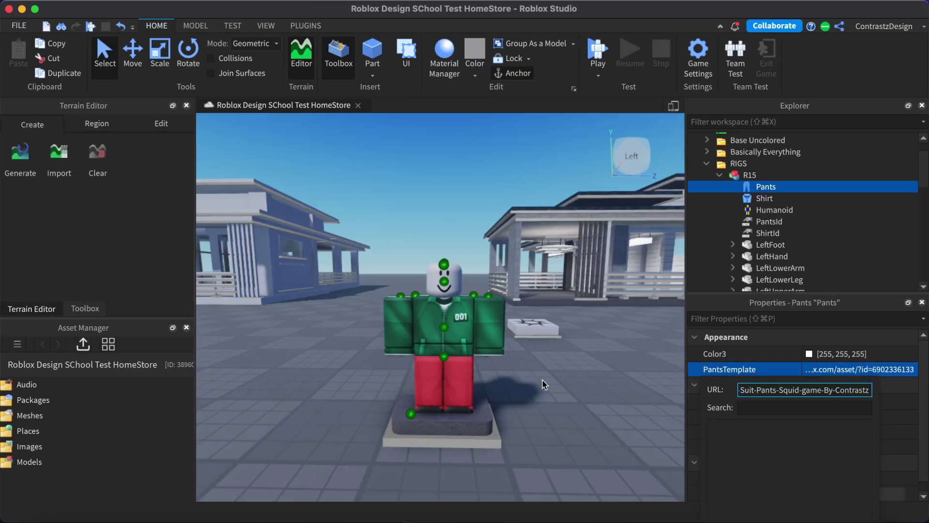
pyautogui.press('Return')
pyautogui.click(739, 175)
pyautogui.click(764, 221)
pyautogui.hotkey('ctrl', 'Right')
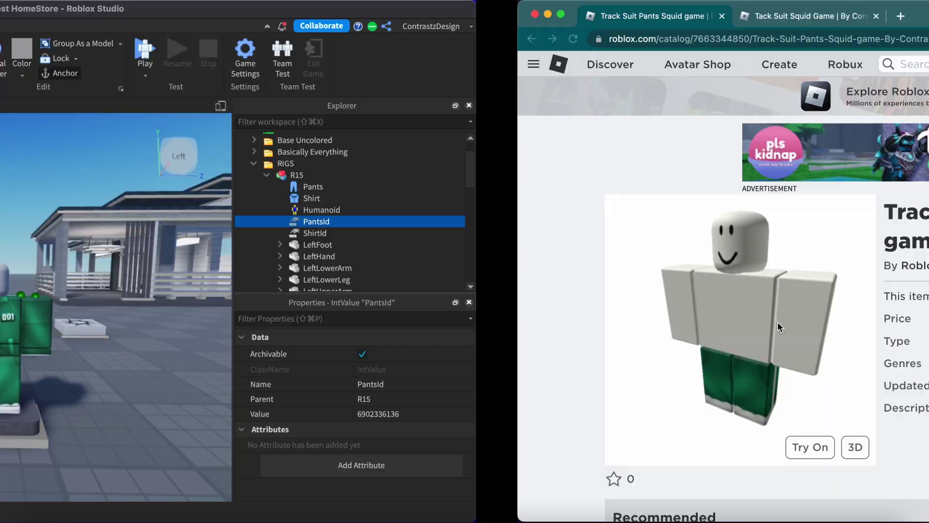
pyautogui.doubleClick(682, 39)
pyautogui.rightClick(678, 38)
pyautogui.click(307, 131)
pyautogui.click(853, 412)
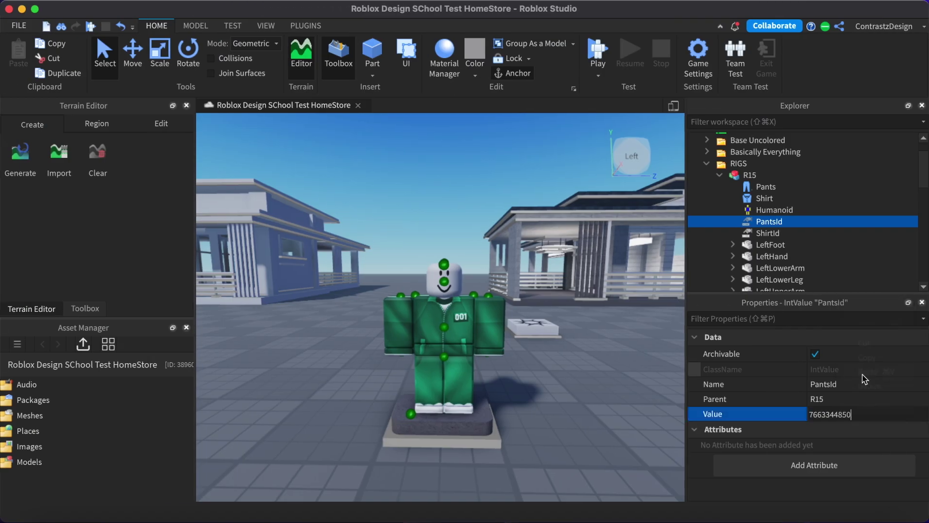
pyautogui.click(507, 327)
# Step: Duplicate the R15 mannequin and move the copy beside the original, lowering it toward the ground
pyautogui.moveTo(444, 375); pyautogui.dragTo(448, 379, button='right')
pyautogui.scroll(3, 443, 376)
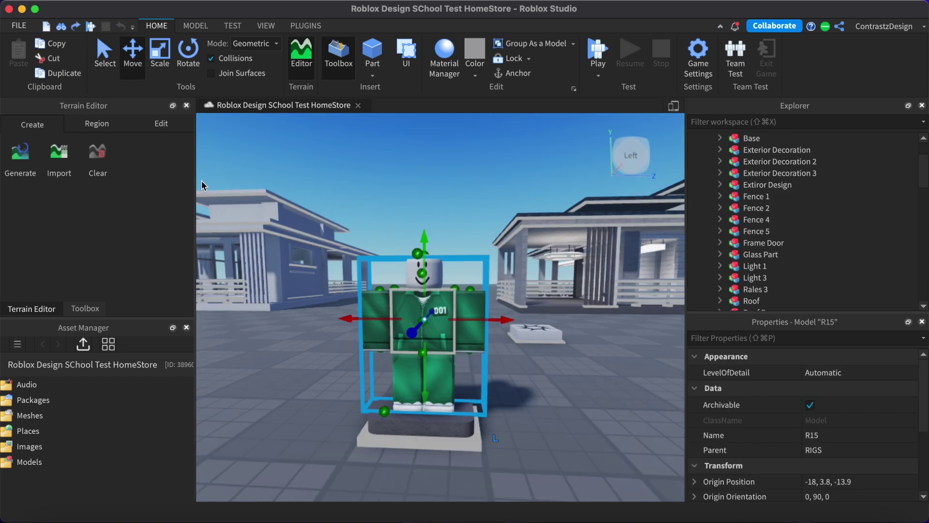
pyautogui.press('super+shift+z')
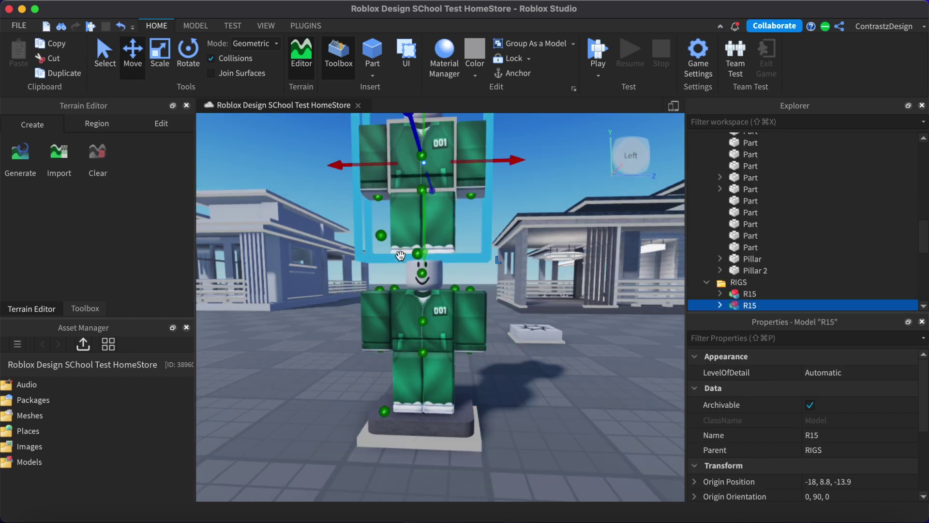
pyautogui.moveTo(486, 160); pyautogui.dragTo(583, 270)
pyautogui.click(582, 271)
pyautogui.moveTo(583, 270); pyautogui.dragTo(537, 259, button='right')
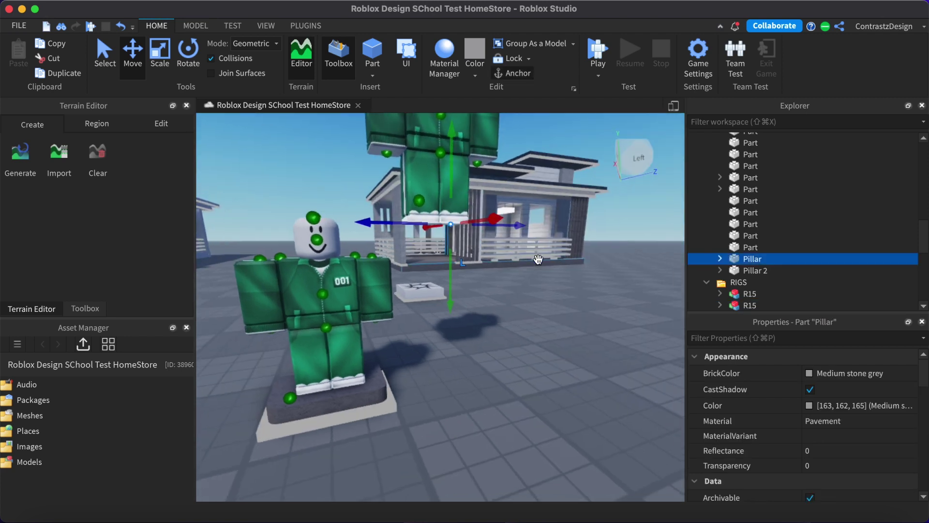
pyautogui.scroll(-3, 539, 259)
pyautogui.press('super+z')
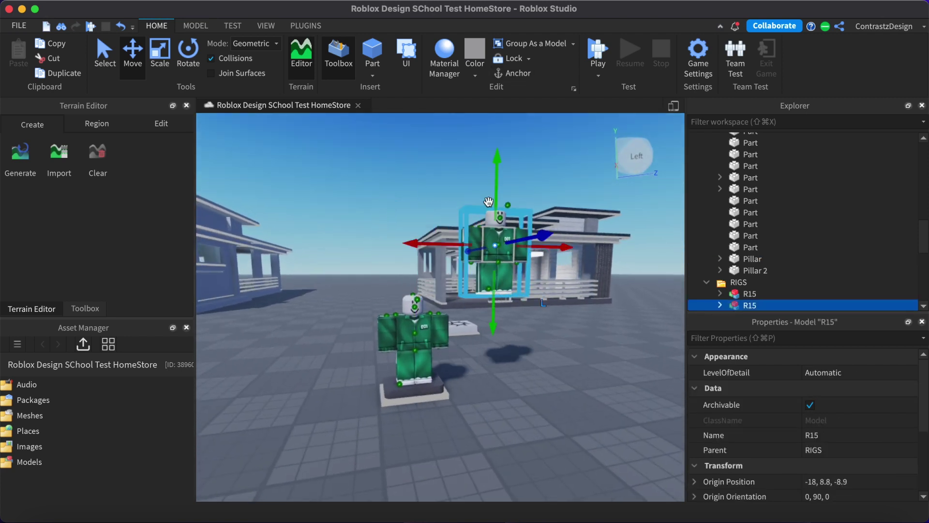
pyautogui.moveTo(494, 202); pyautogui.dragTo(501, 294)
pyautogui.scroll(3, 501, 295)
pyautogui.press('super+c')
pyautogui.press('super+v')
pyautogui.press('super+z')
pyautogui.scroll(3, 422, 341)
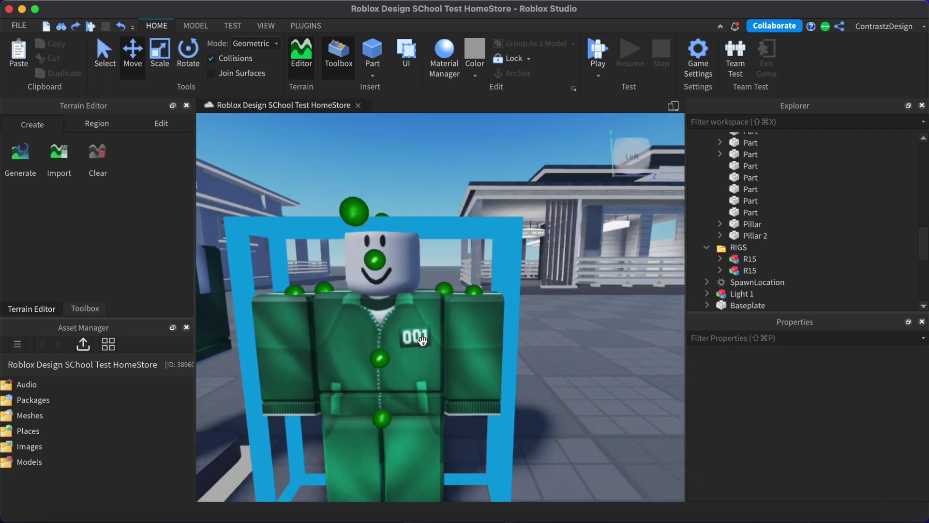
pyautogui.scroll(-5, 423, 340)
pyautogui.click(422, 340)
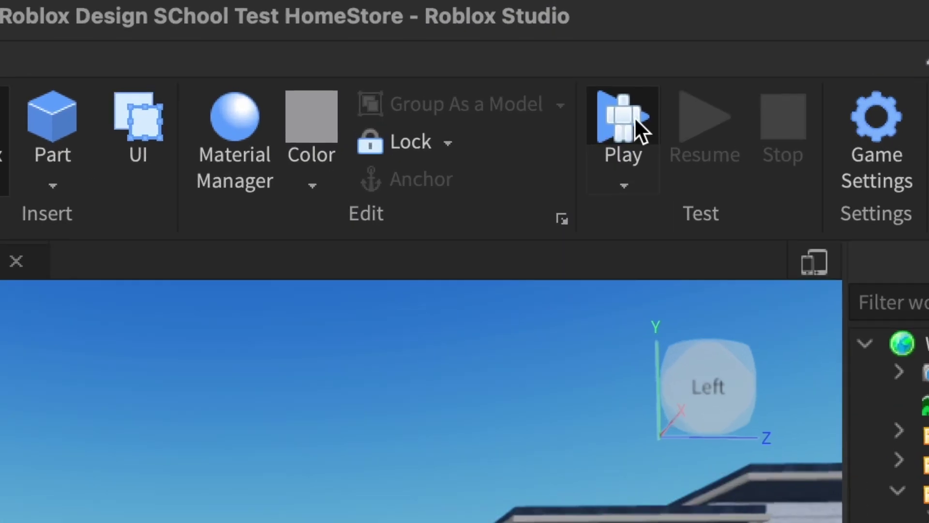
# Step: Playtest the store, trying on the mannequin's clothes, testing its pants and shirt purchases, and inspecting the outfit on the avatar
pyautogui.click(591, 136)
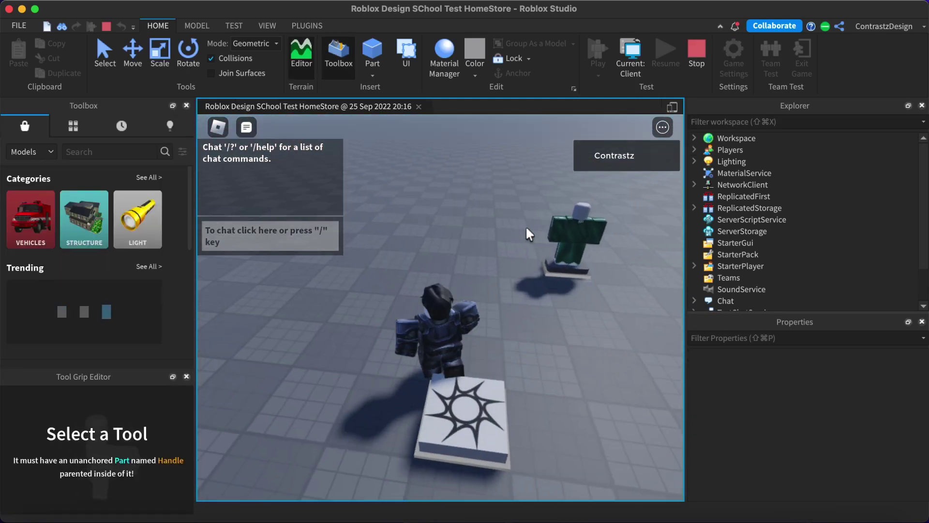
pyautogui.moveTo(527, 227); pyautogui.dragTo(527, 228, button='right')
pyautogui.press('r')
pyautogui.press('e')
pyautogui.click(501, 338)
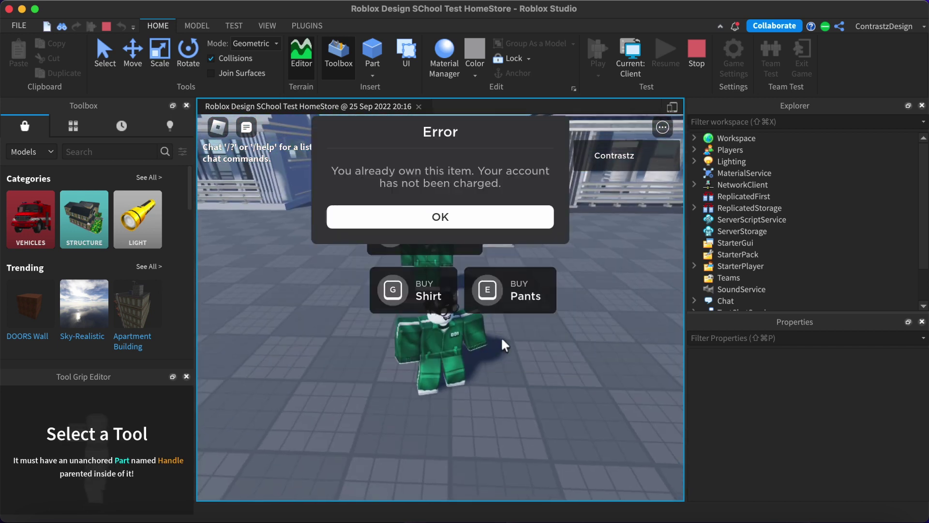
pyautogui.press('g')
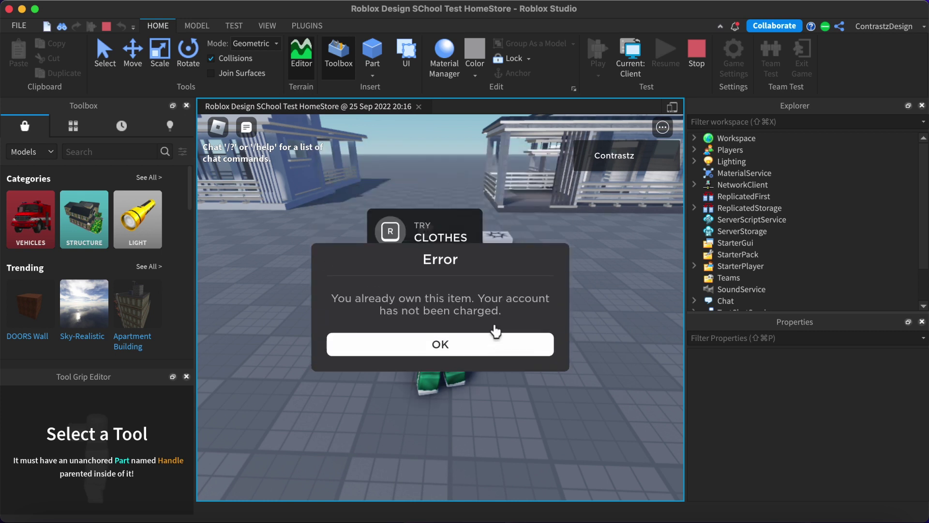
pyautogui.press('s')
pyautogui.moveTo(507, 343); pyautogui.dragTo(507, 343, button='right')
pyautogui.scroll(3, 506, 342)
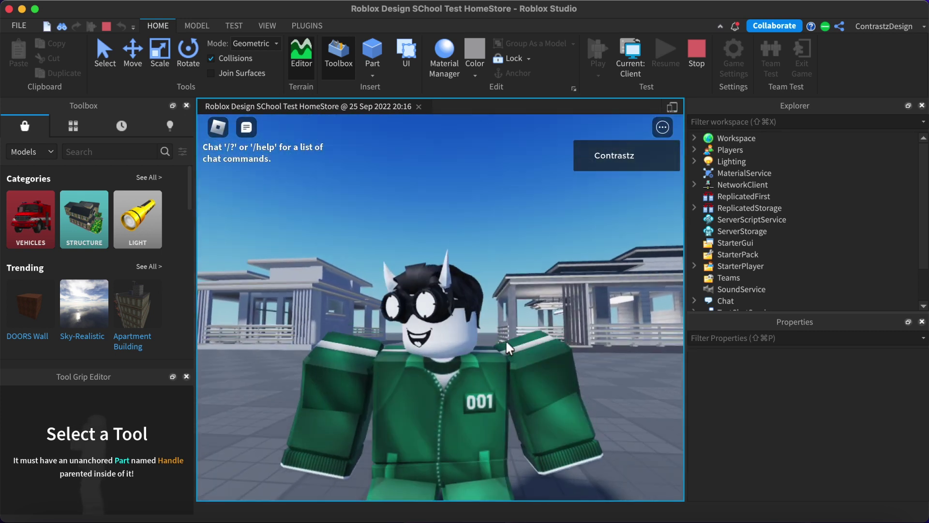
pyautogui.scroll(-10, 509, 348)
pyautogui.scroll(4, 507, 347)
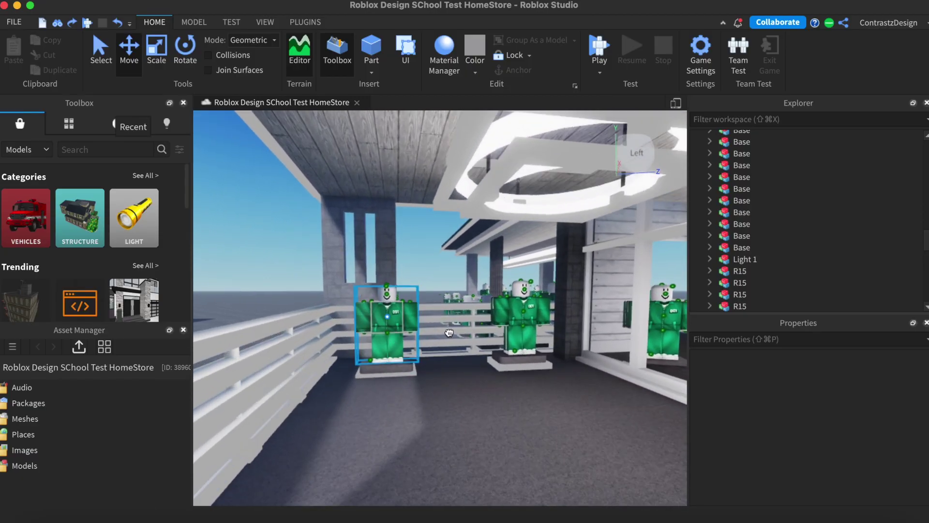
# Step: Select the end mannequin of the outdoor row together with its base and move both along the ground
pyautogui.click(520, 319)
pyautogui.moveTo(521, 330); pyautogui.dragTo(547, 356, button='right')
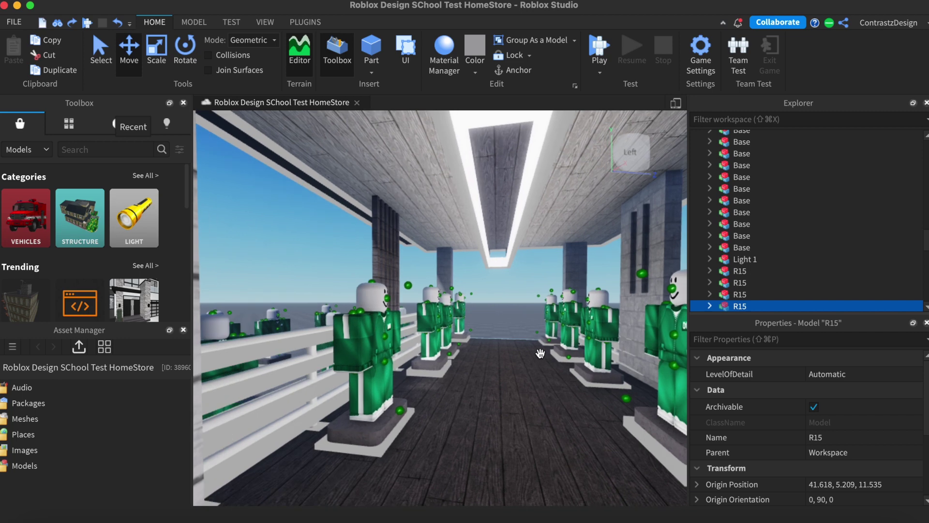
pyautogui.press('w')
pyautogui.press('d')
pyautogui.moveTo(540, 353); pyautogui.dragTo(539, 353, button='right')
pyautogui.press('w')
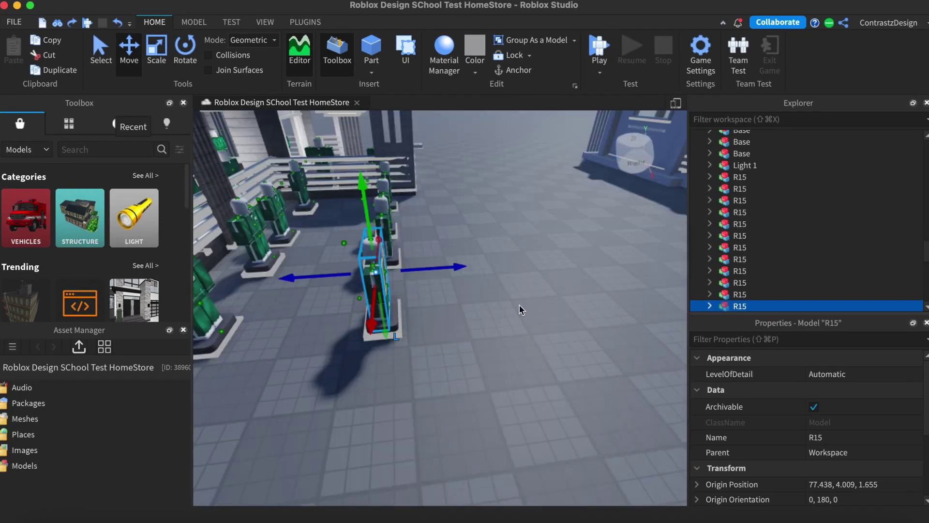
pyautogui.moveTo(519, 310); pyautogui.dragTo(517, 311, button='right')
pyautogui.press('a')
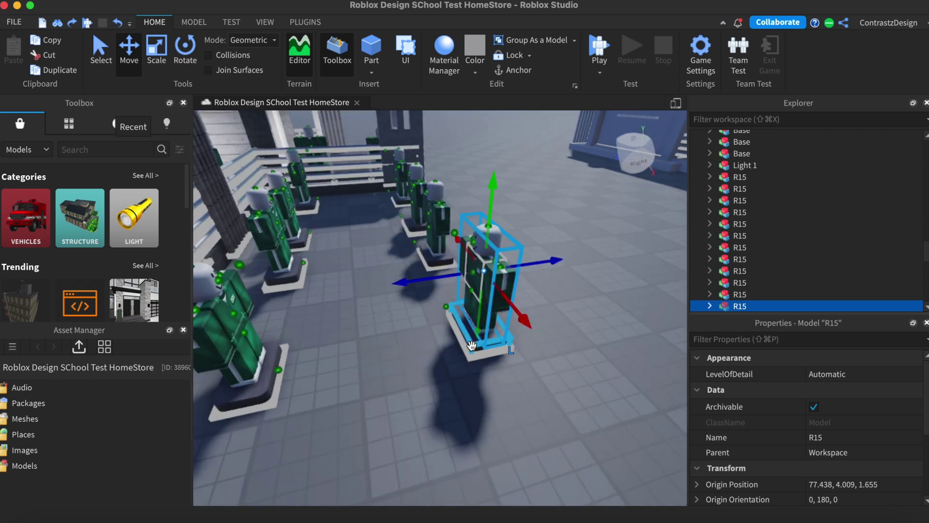
pyautogui.keyDown('shift'); pyautogui.click(472, 346); pyautogui.keyUp('shift')
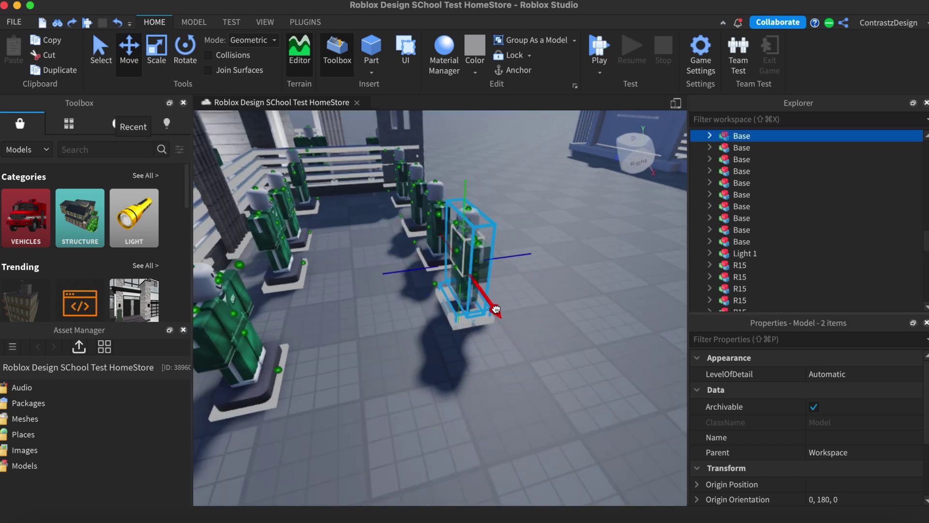
pyautogui.moveTo(507, 338); pyautogui.dragTo(516, 348)
pyautogui.moveTo(548, 305); pyautogui.dragTo(547, 298, button='right')
pyautogui.press('w')
pyautogui.press('s')
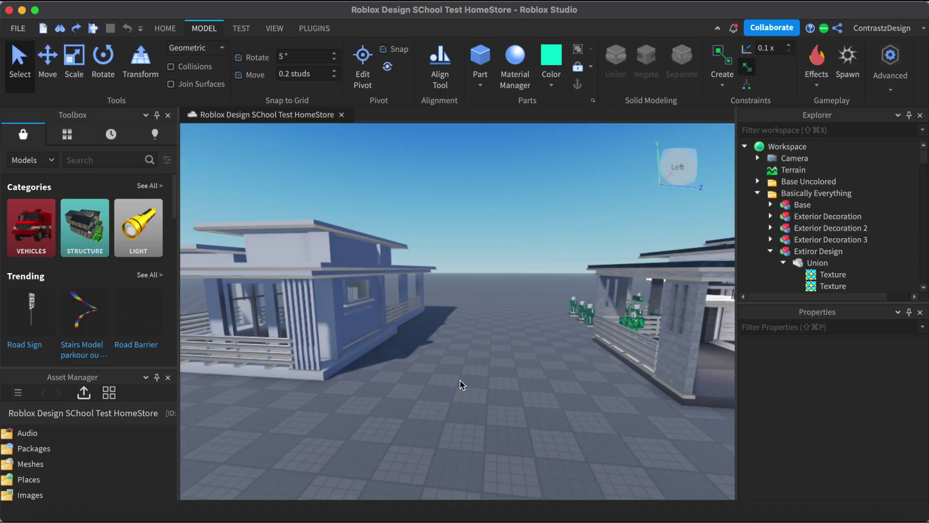
# Step: Delete the Base Uncolored folder containing the plain, uncolored house models
pyautogui.scroll(3, 460, 368)
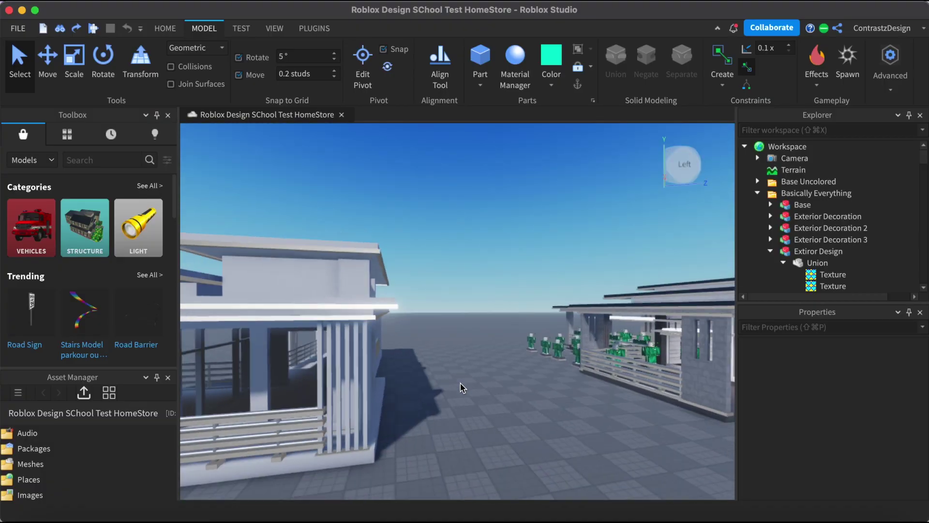
pyautogui.click(460, 359)
pyautogui.moveTo(531, 392); pyautogui.dragTo(527, 393, button='right')
pyautogui.scroll(3, 532, 393)
pyautogui.click(436, 338)
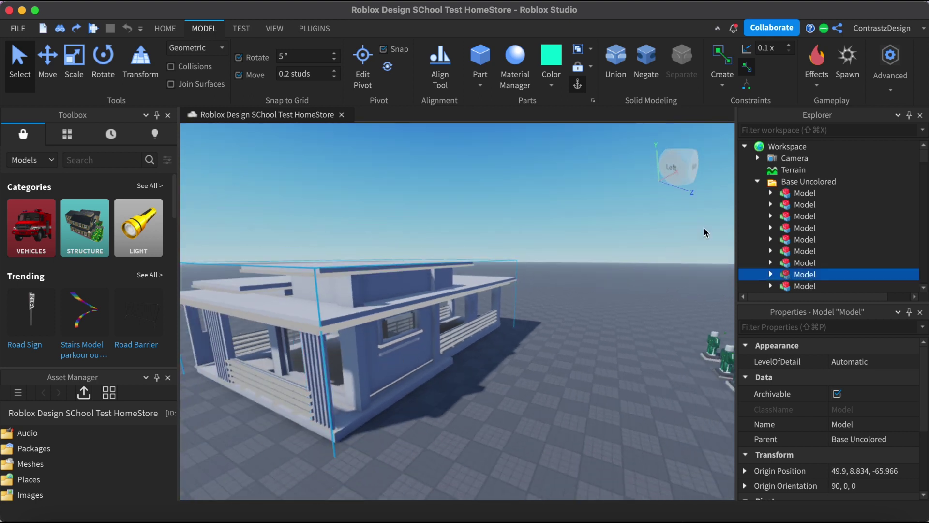
pyautogui.click(794, 182)
pyautogui.press('Delete')
pyautogui.hotkey('ctrl', 'z')
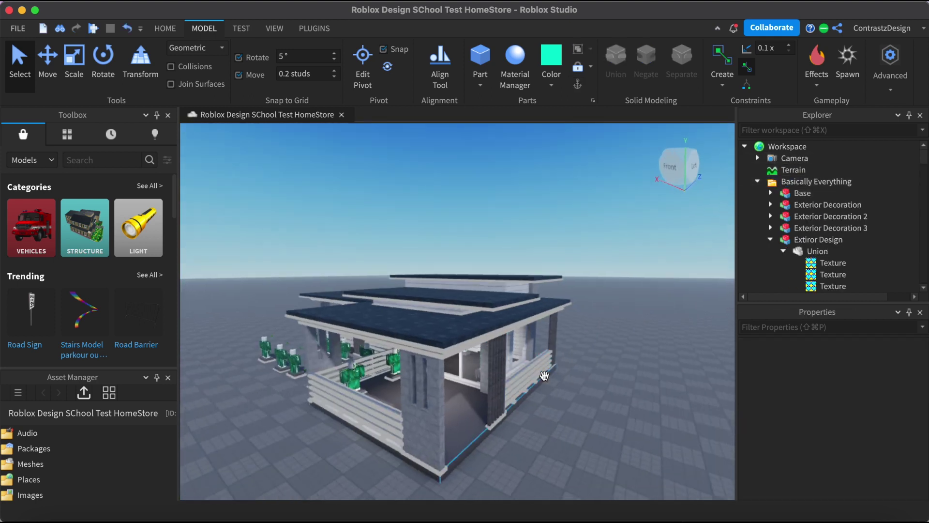
# Step: Recolor the store's interior Floor (In) part, trying Black and settling on Dark orange
pyautogui.scroll(10, 543, 376)
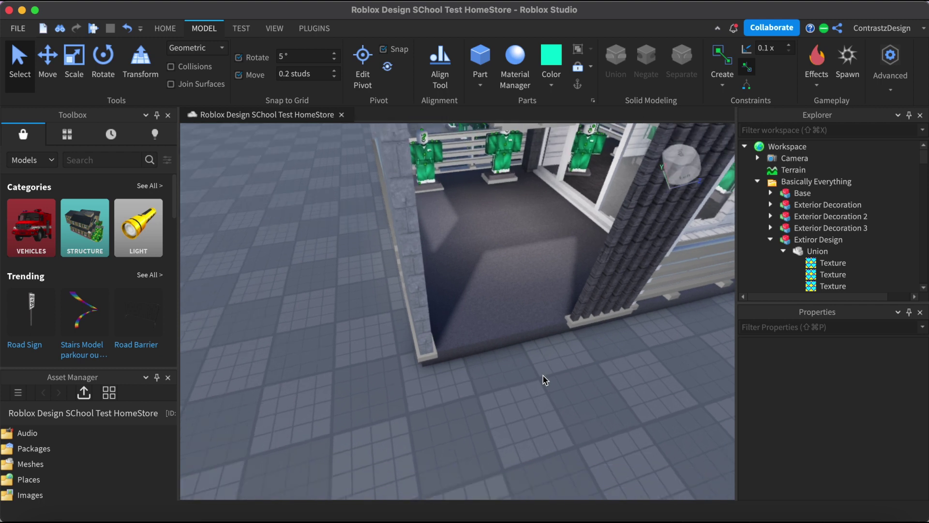
pyautogui.moveTo(544, 375); pyautogui.dragTo(544, 376, button='right')
pyautogui.hotkey('shift', 's')
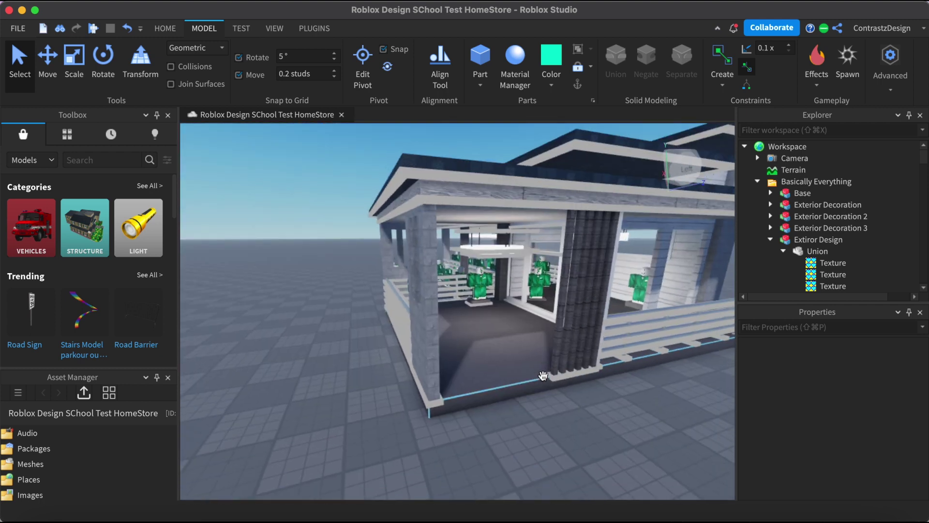
pyautogui.click(543, 368)
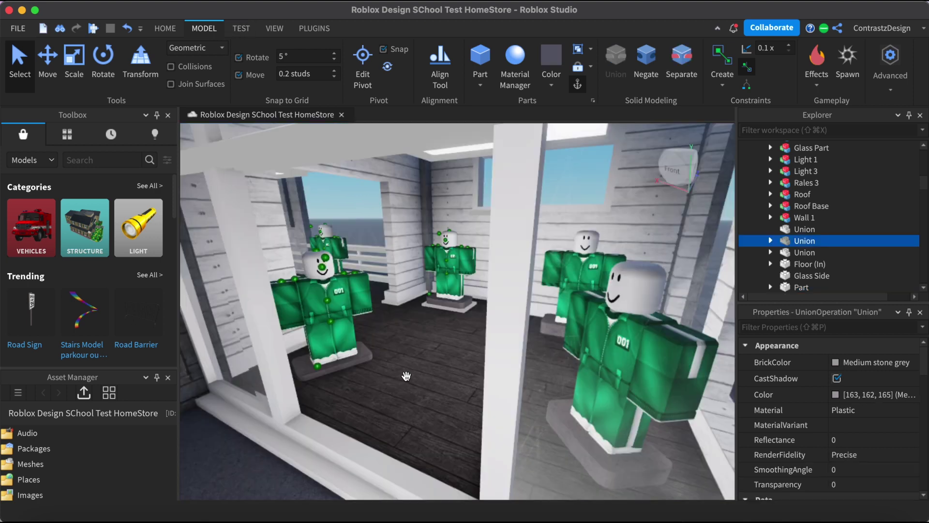
pyautogui.click(406, 377)
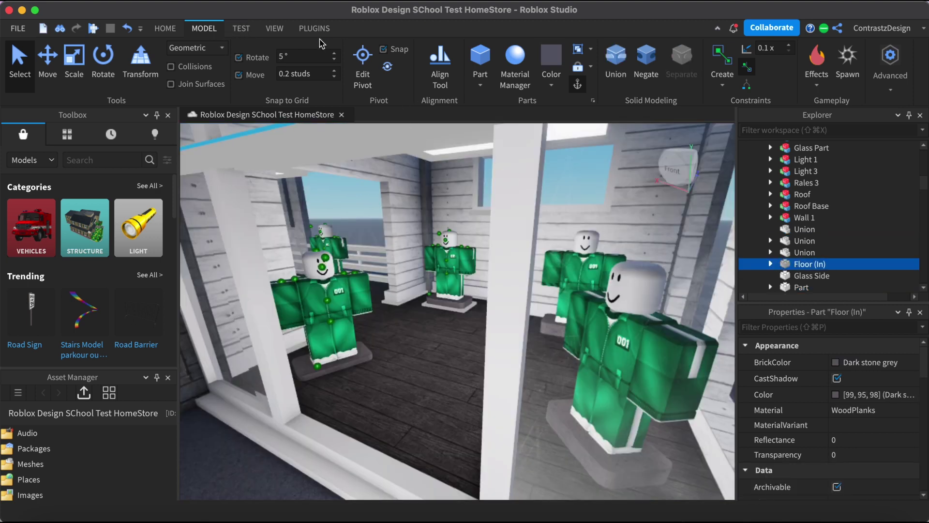
pyautogui.click(556, 84)
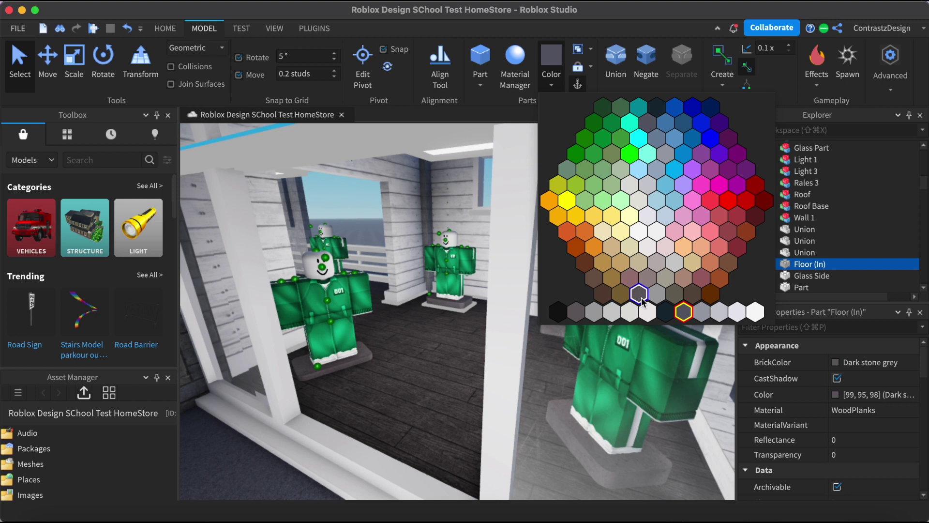
pyautogui.click(665, 311)
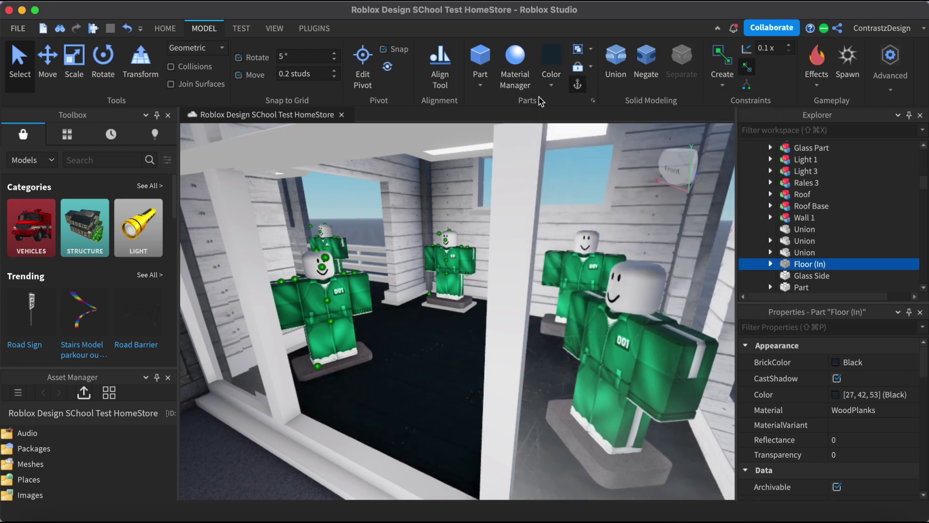
pyautogui.click(557, 89)
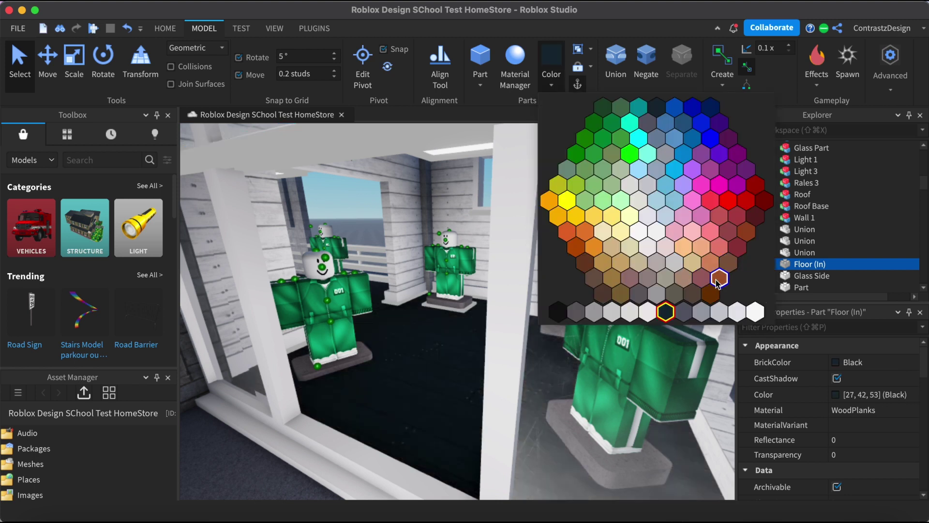
pyautogui.click(648, 295)
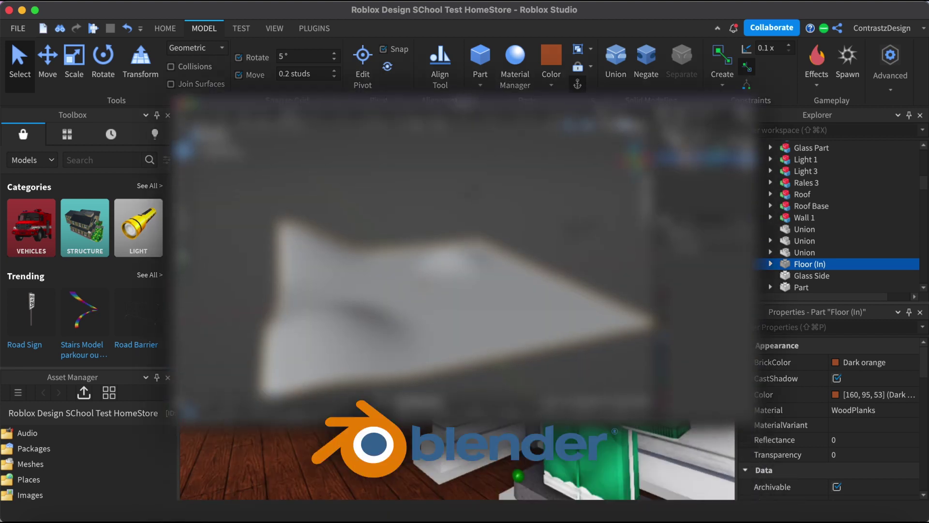